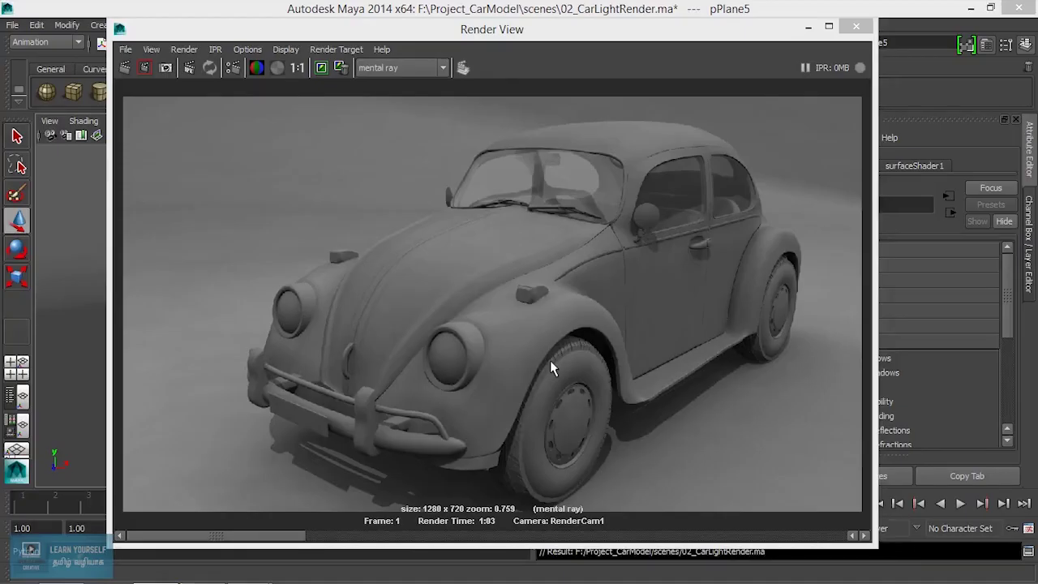
Step: Select the curved backdrop plane pPlane4 and delete its construction history
click(808, 26)
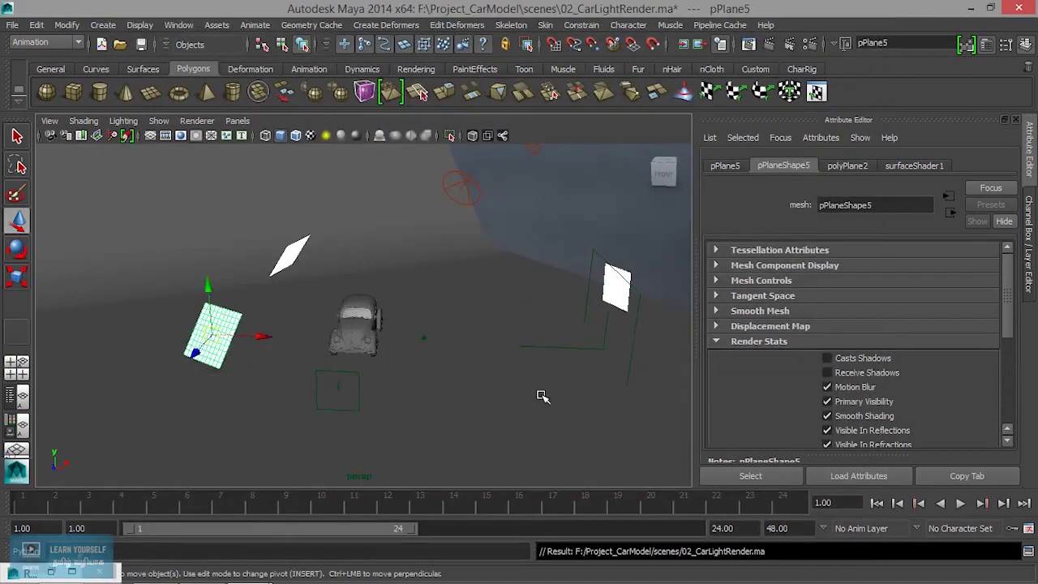
click(505, 386)
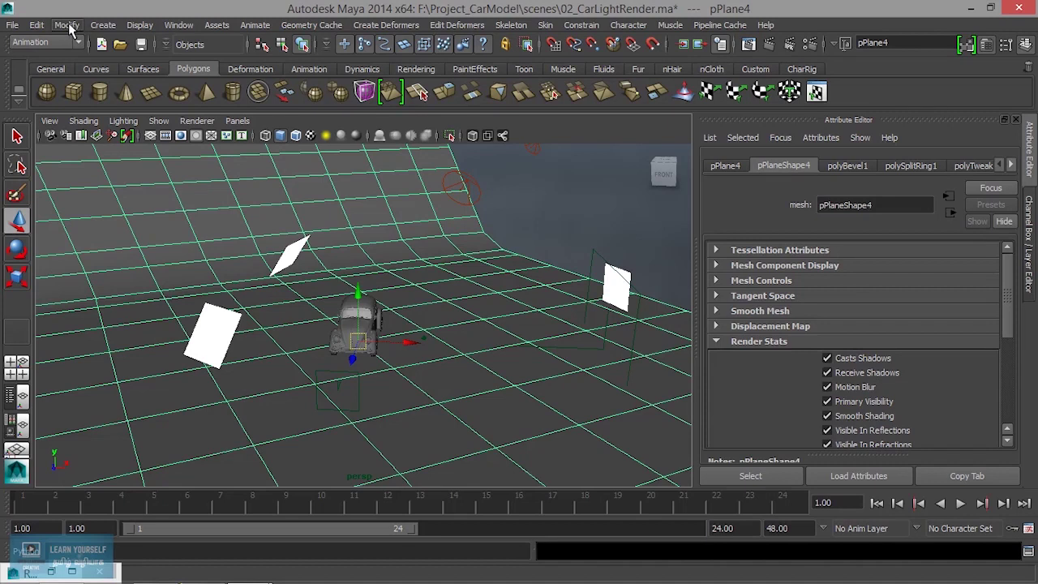
click(35, 25)
mouse_move(110, 181)
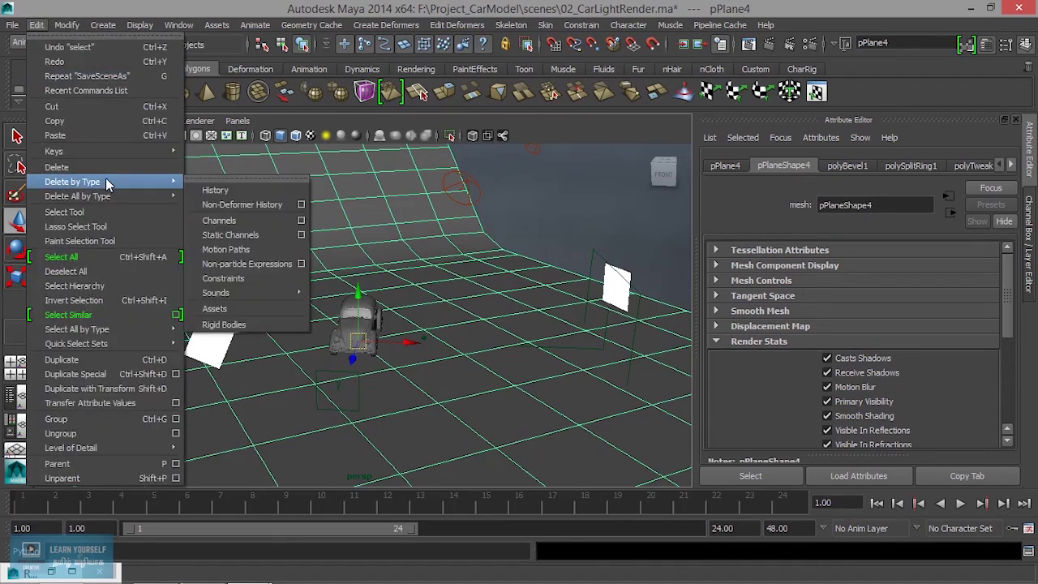
click(213, 191)
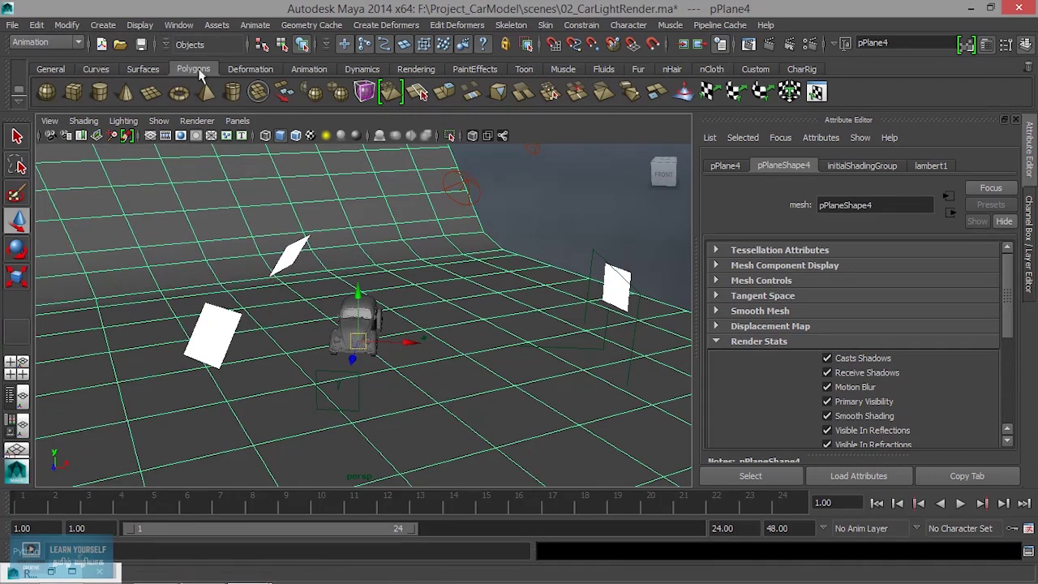
click(178, 25)
mouse_move(199, 68)
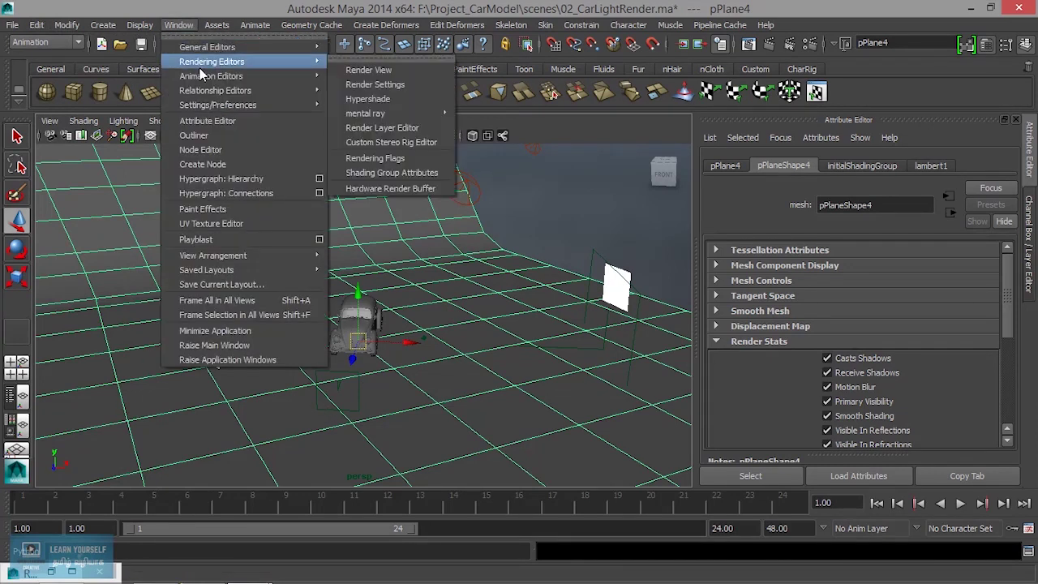
Step: Open the Hypershade editor and widen its window
click(372, 98)
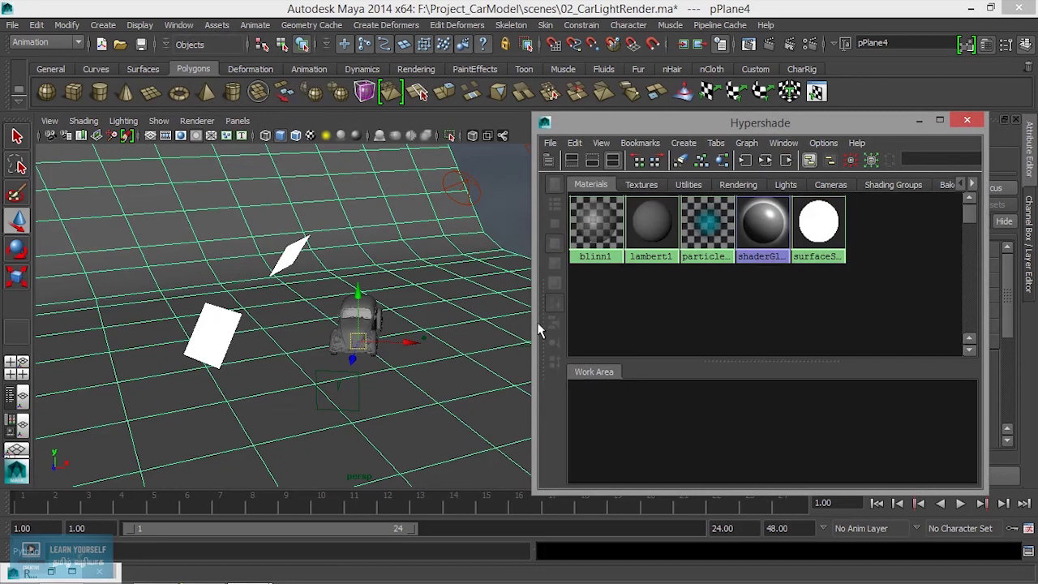
drag(534, 325, 497, 327)
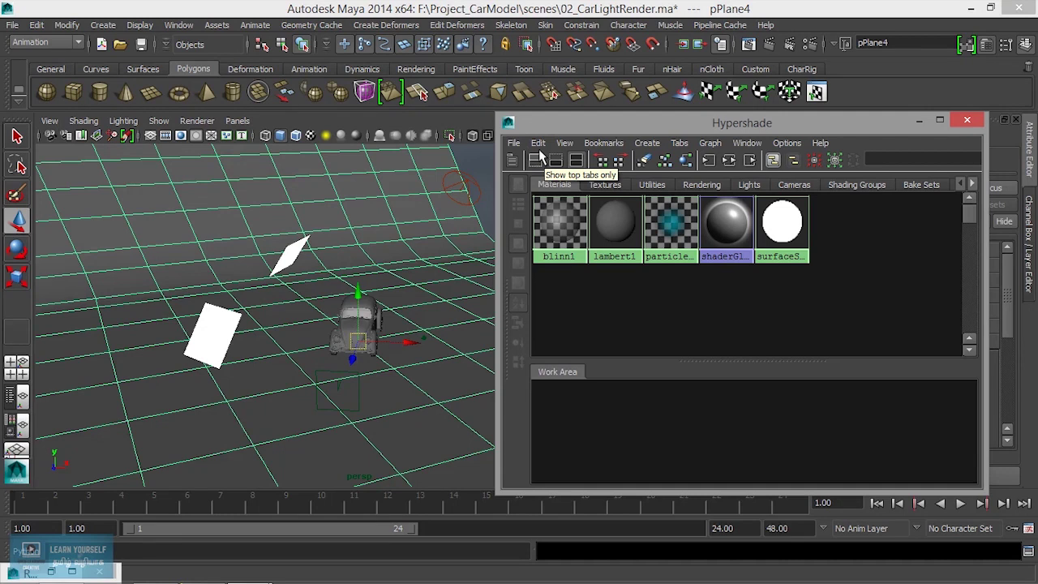
click(538, 142)
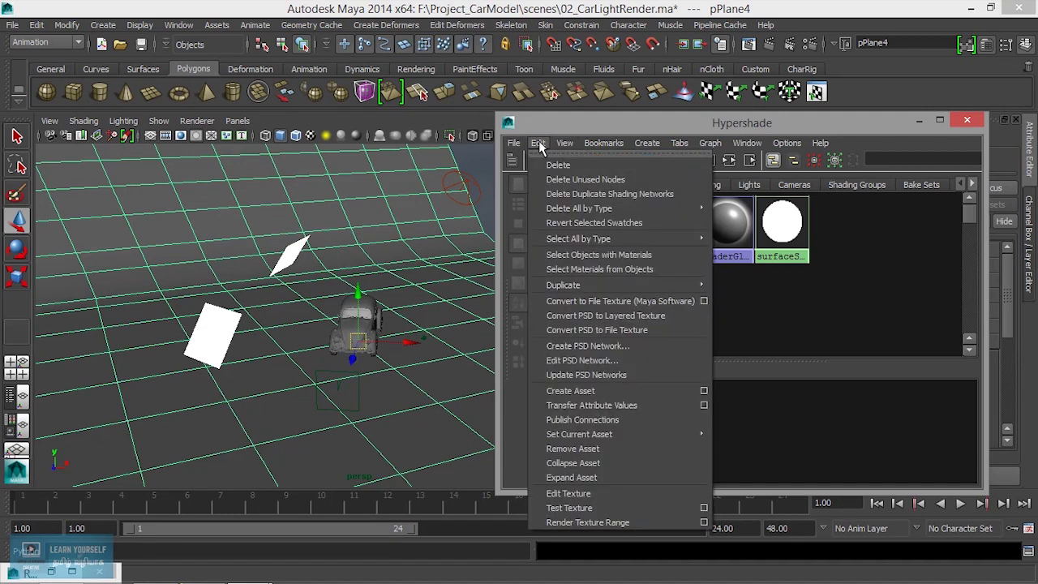
click(604, 143)
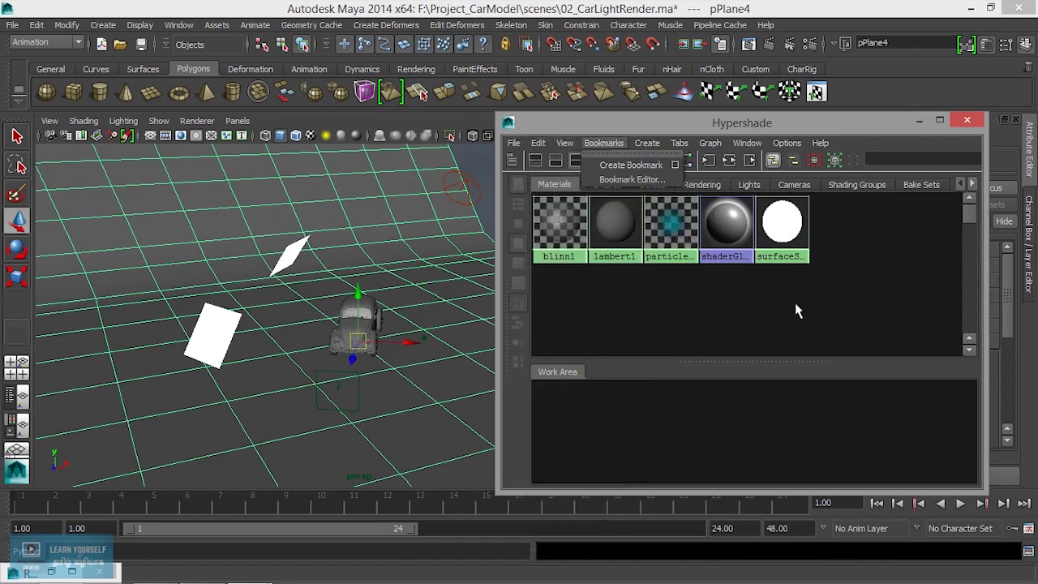
click(512, 162)
Step: Create a mental ray mia_material_x_passes material from the Create panel's mental ray Materials
drag(507, 309, 608, 322)
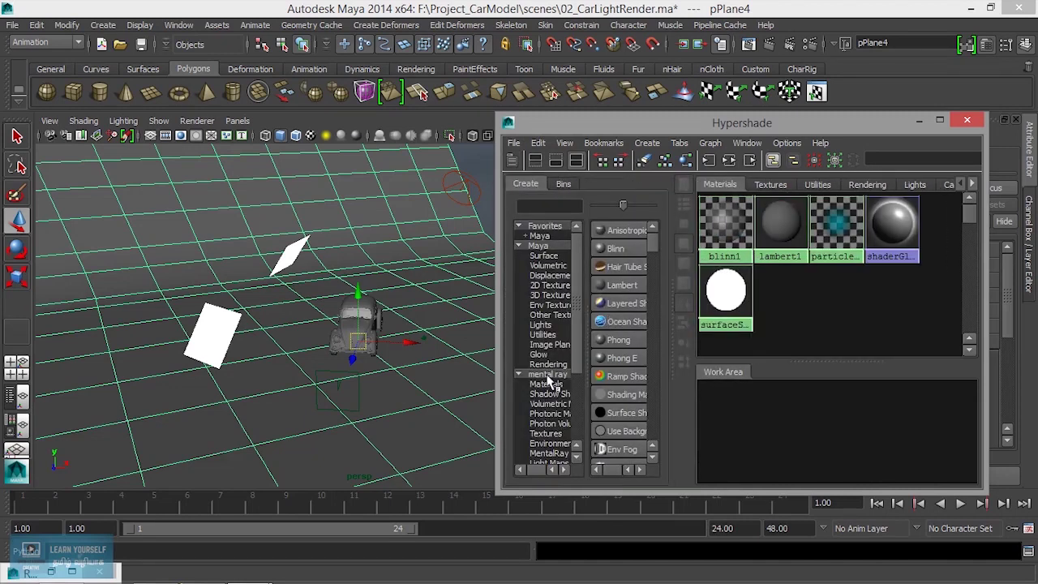
drag(498, 329, 364, 336)
drag(527, 342, 653, 342)
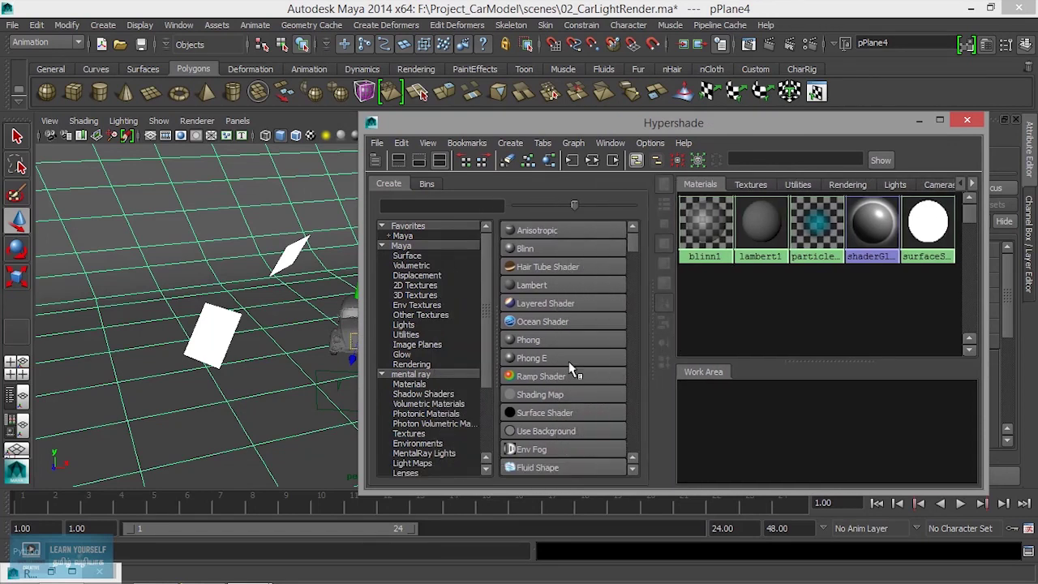
click(420, 385)
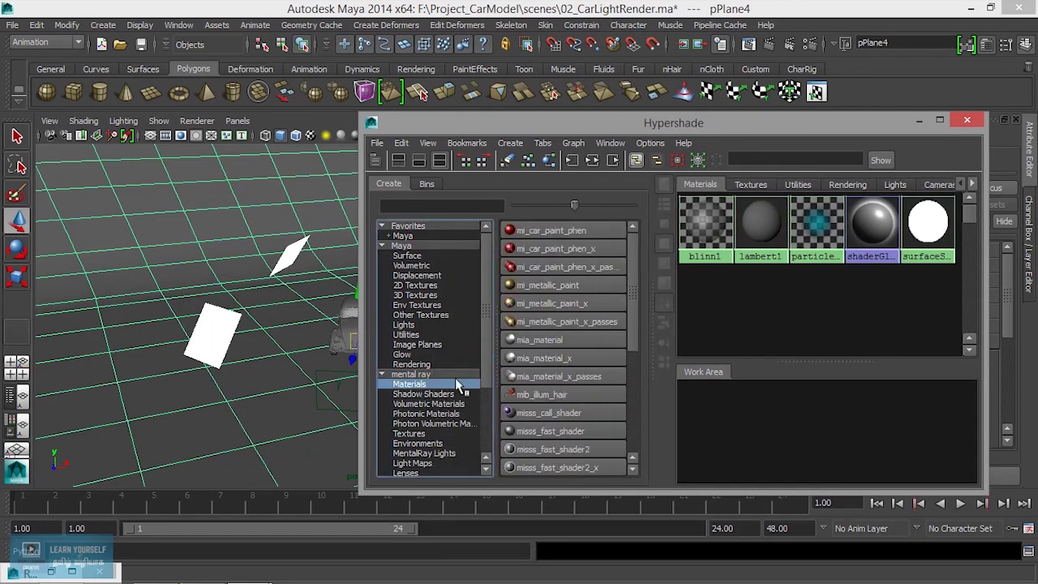
click(555, 377)
drag(712, 431, 749, 440)
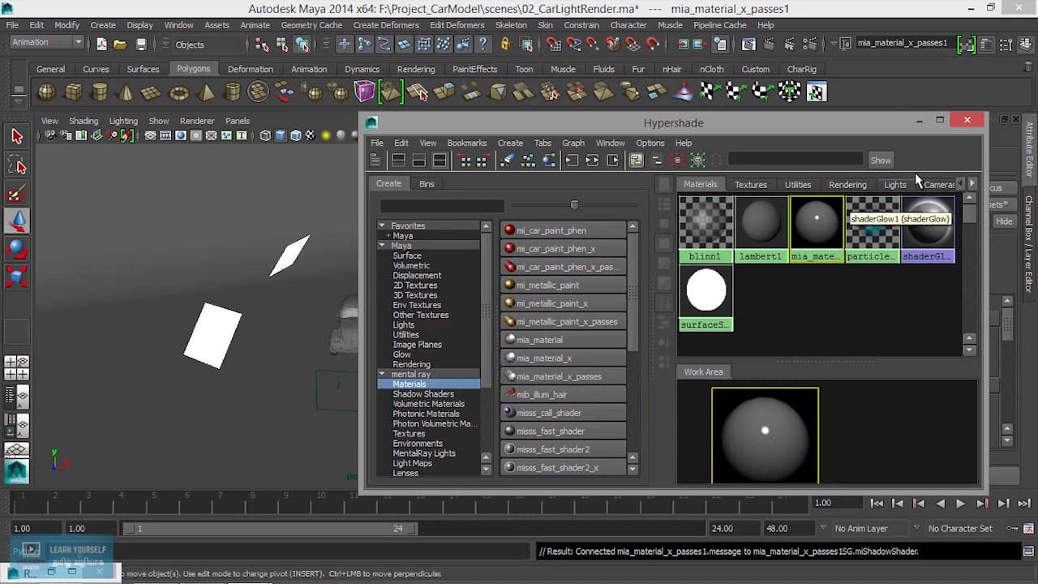
Step: Rename the new material to FloorMat01 and drag its Diffuse Color nearly to black
click(917, 122)
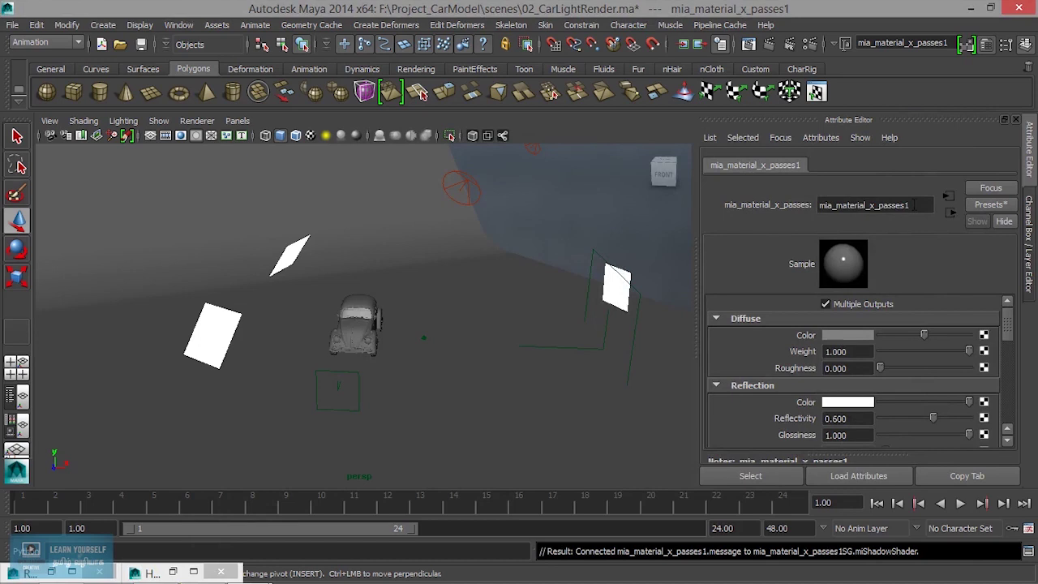
drag(914, 205, 800, 209)
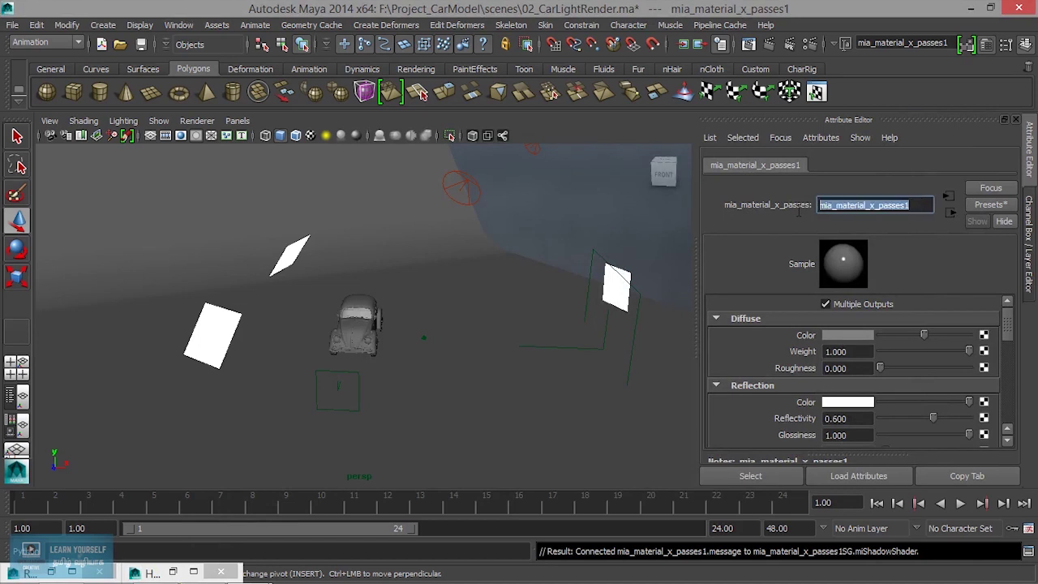
text(FL)
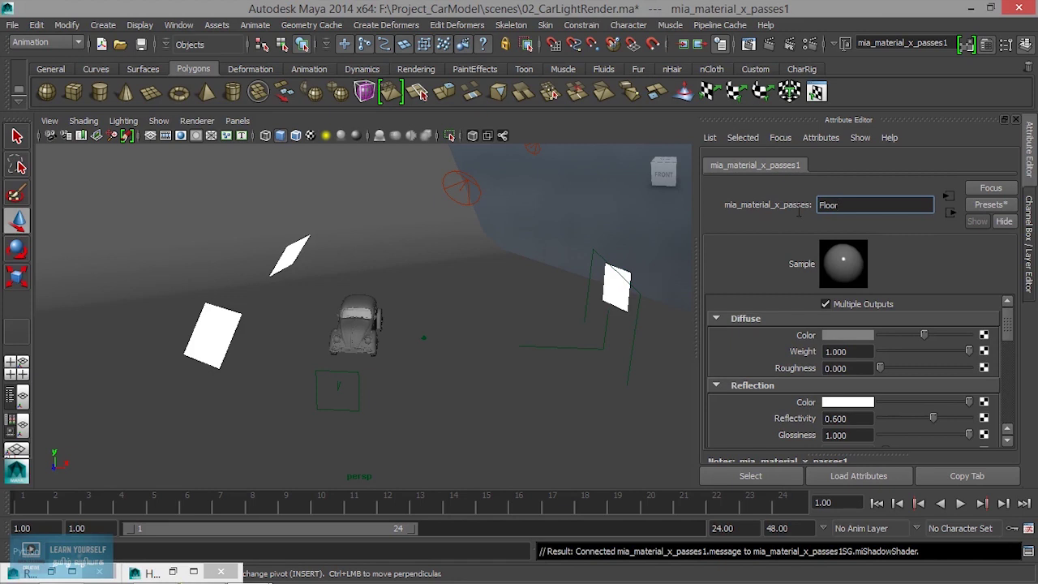
key(Return)
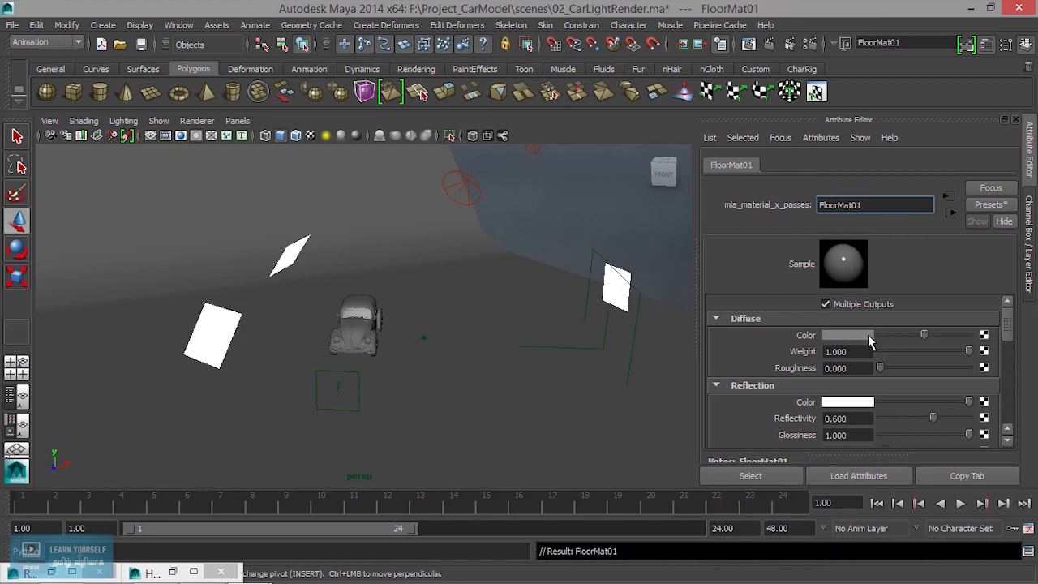
drag(923, 340, 888, 337)
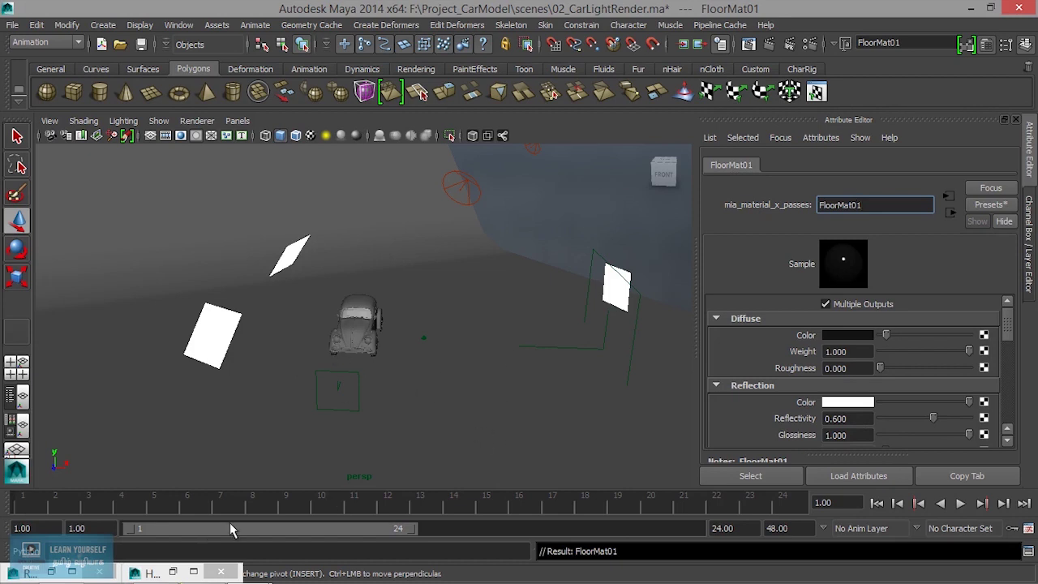
Step: Select the floor plane pPlane4 and assign FloorMat01 to it, then minimize Hypershade
click(172, 571)
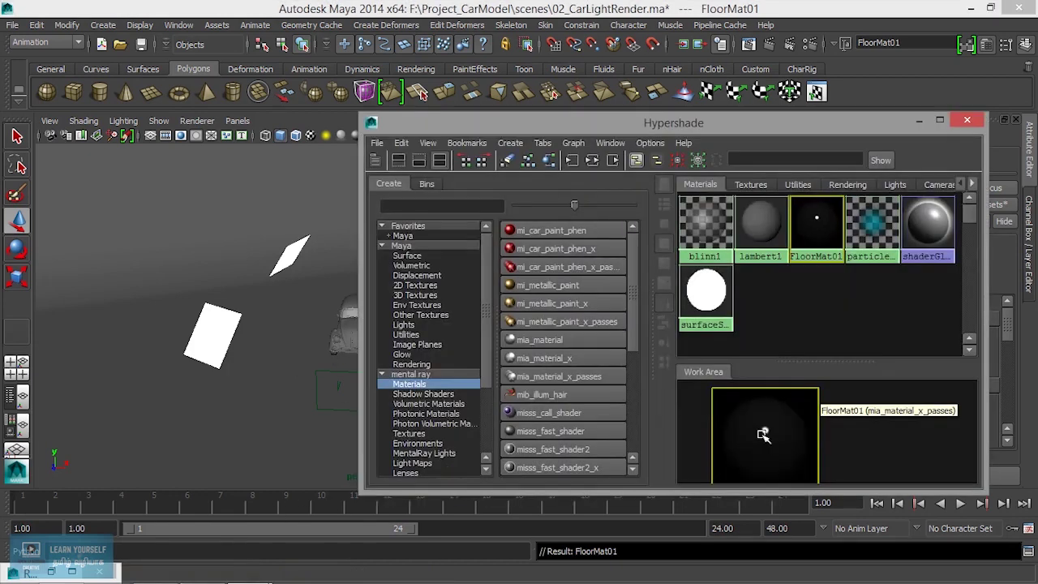
middle_drag(789, 430, 803, 202)
click(253, 439)
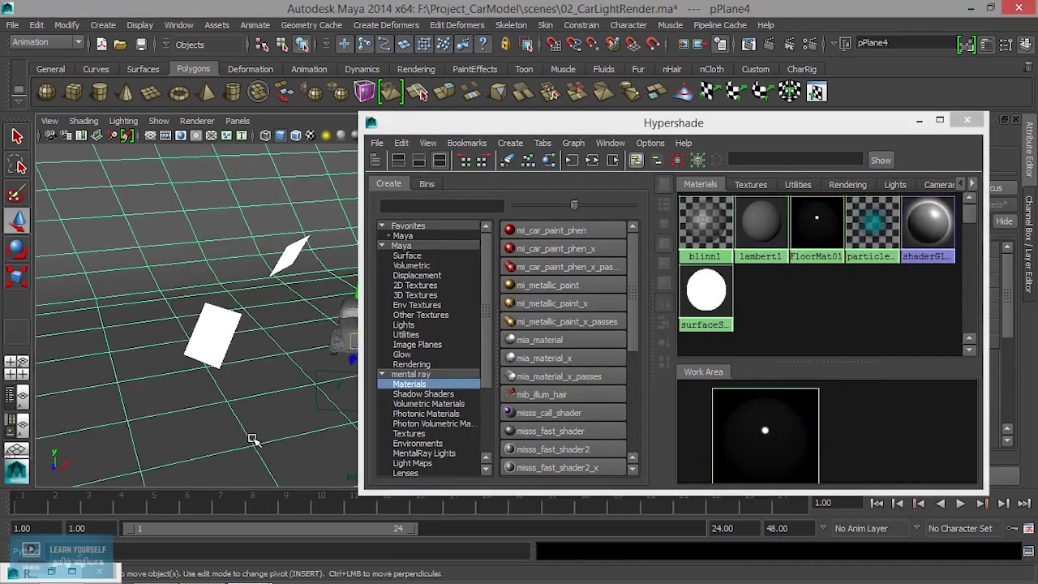
right_drag(785, 394, 783, 362)
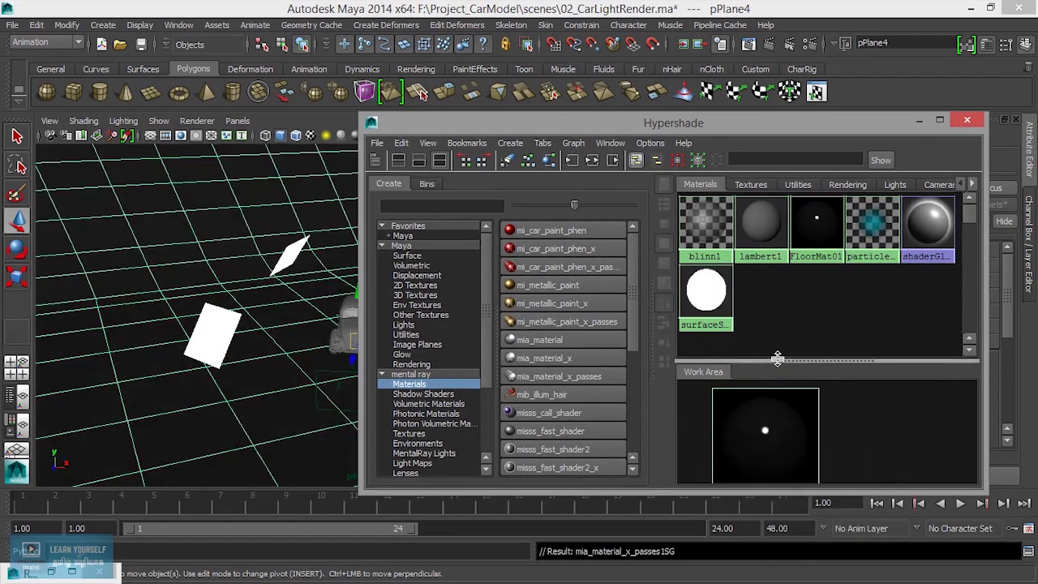
click(919, 120)
Step: Render the scene from RenderCam1 in Render View to see the dark floor
click(749, 45)
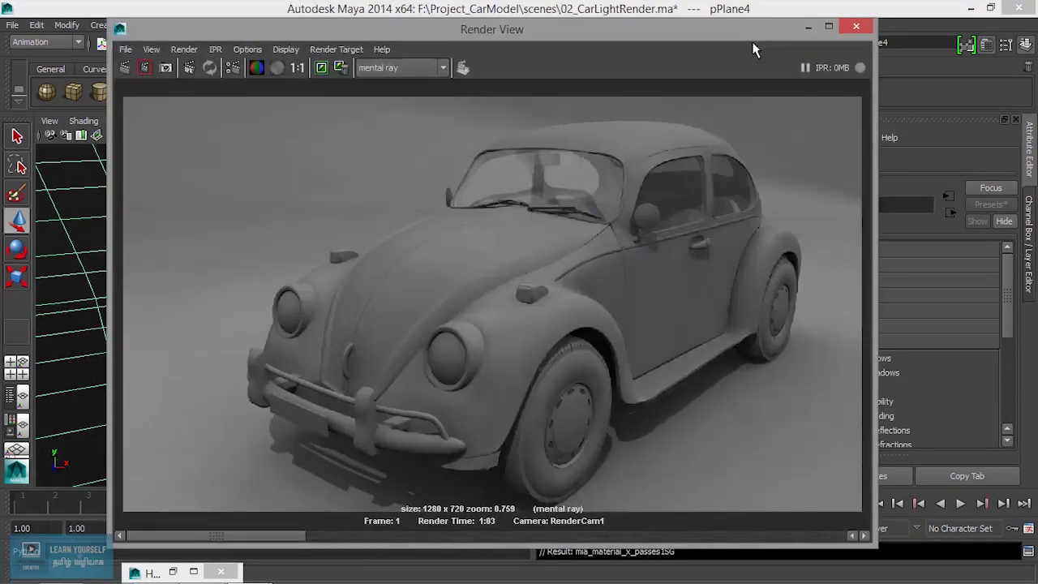
click(184, 49)
mouse_move(239, 135)
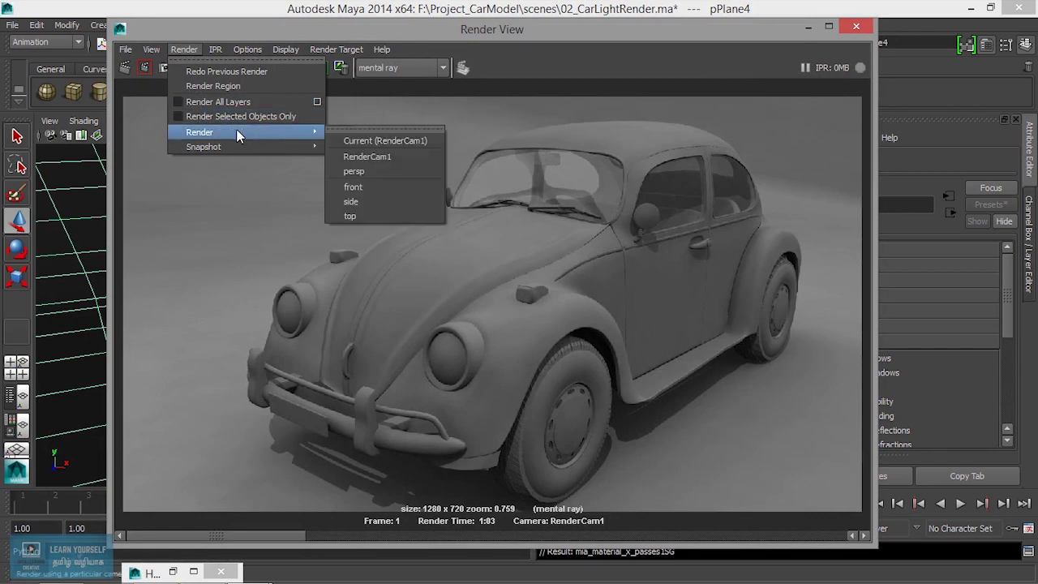
click(374, 156)
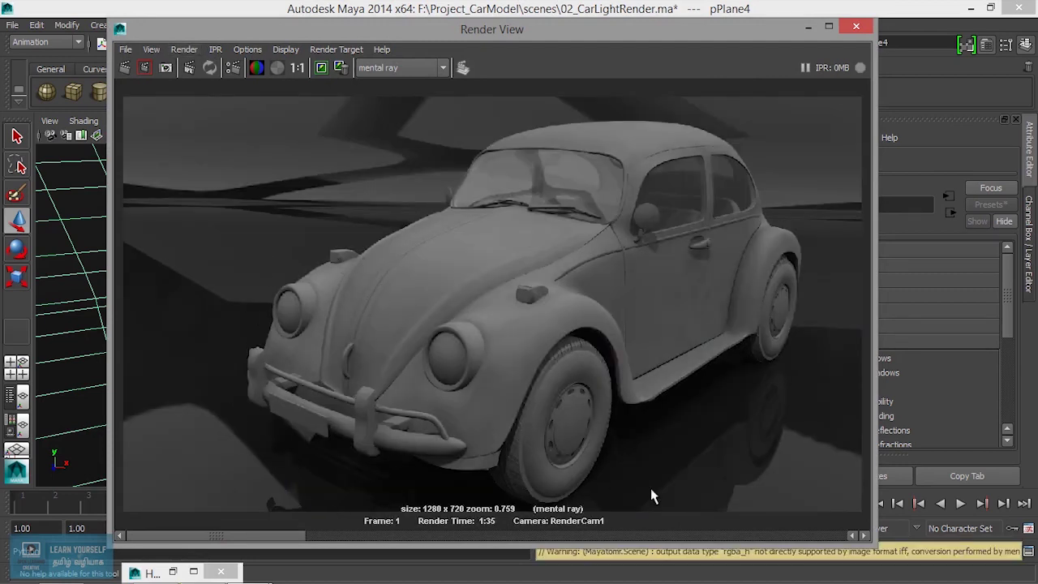
click(808, 27)
Step: Set FloorMat01's reflectivity to 0.248, glossiness to 0.382 and glossy samples to 35
click(844, 167)
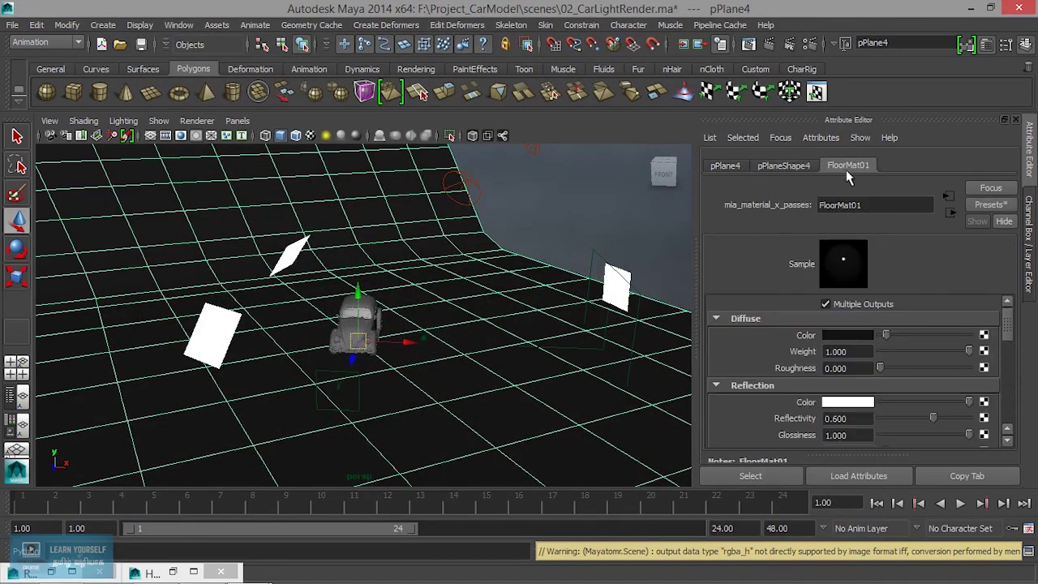
drag(932, 418, 902, 420)
drag(968, 434, 903, 436)
scroll(886, 414, down, 3)
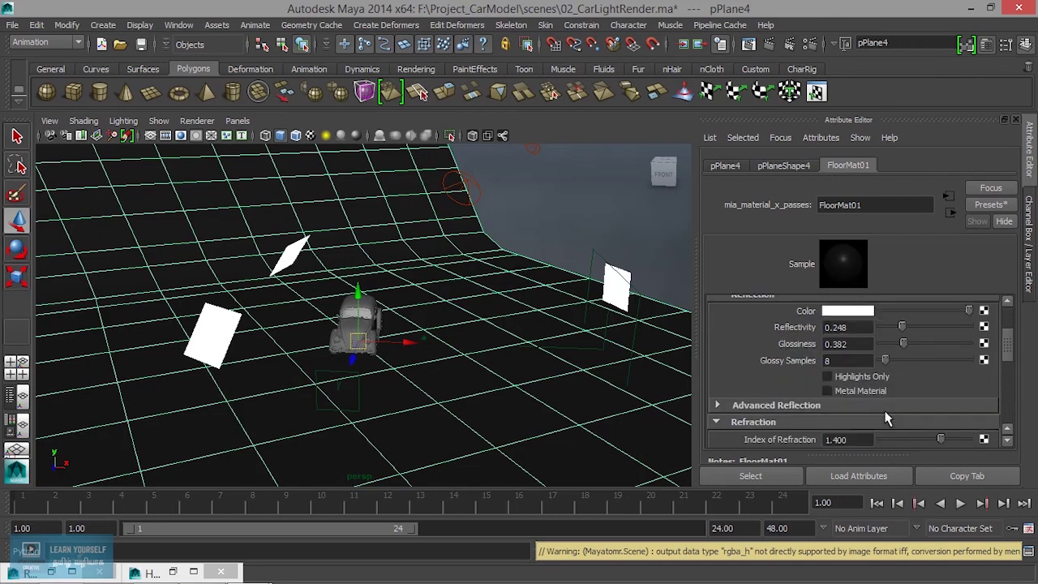
click(836, 360)
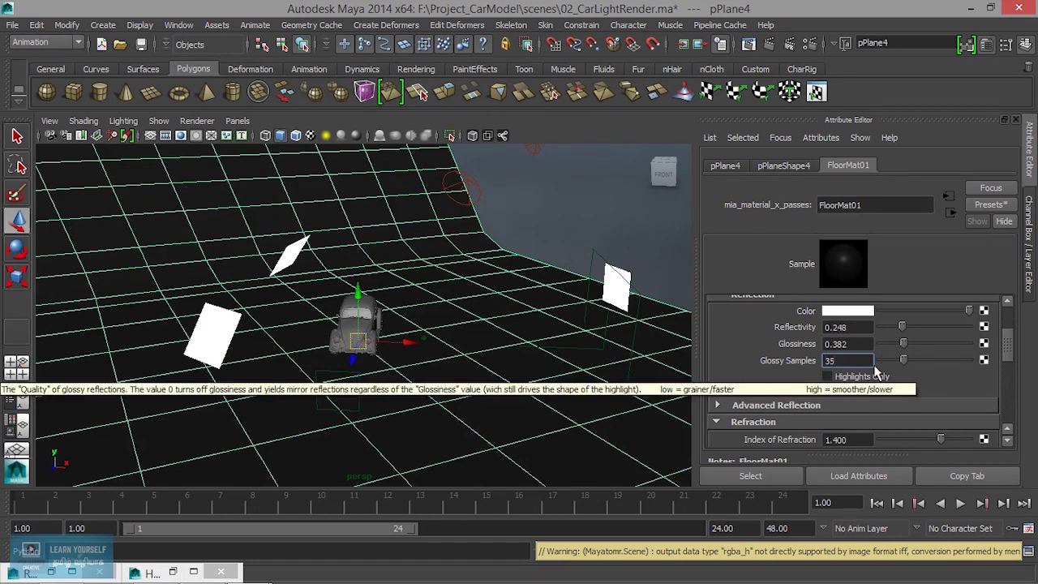
key(Return)
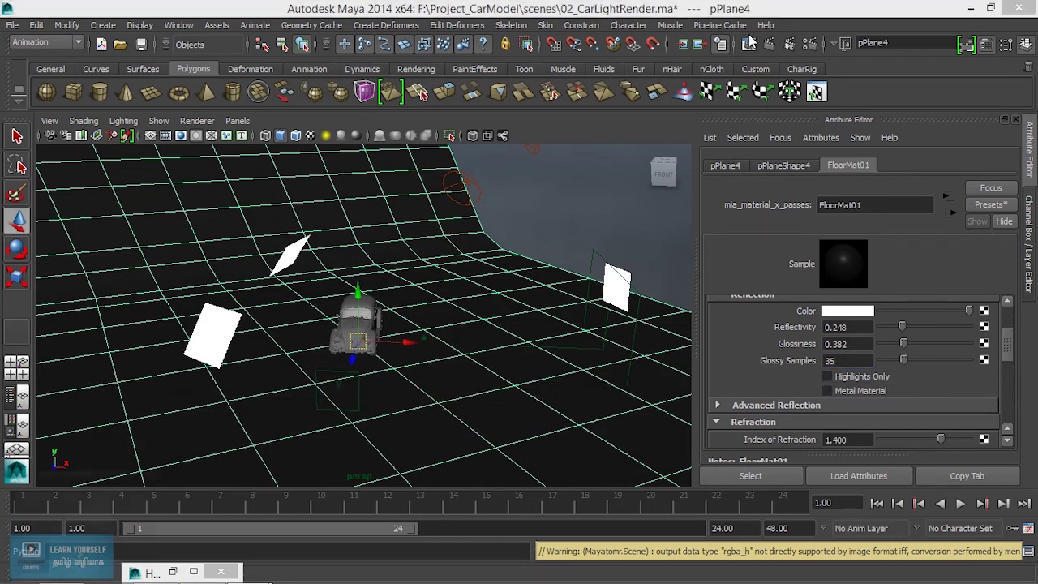
click(750, 42)
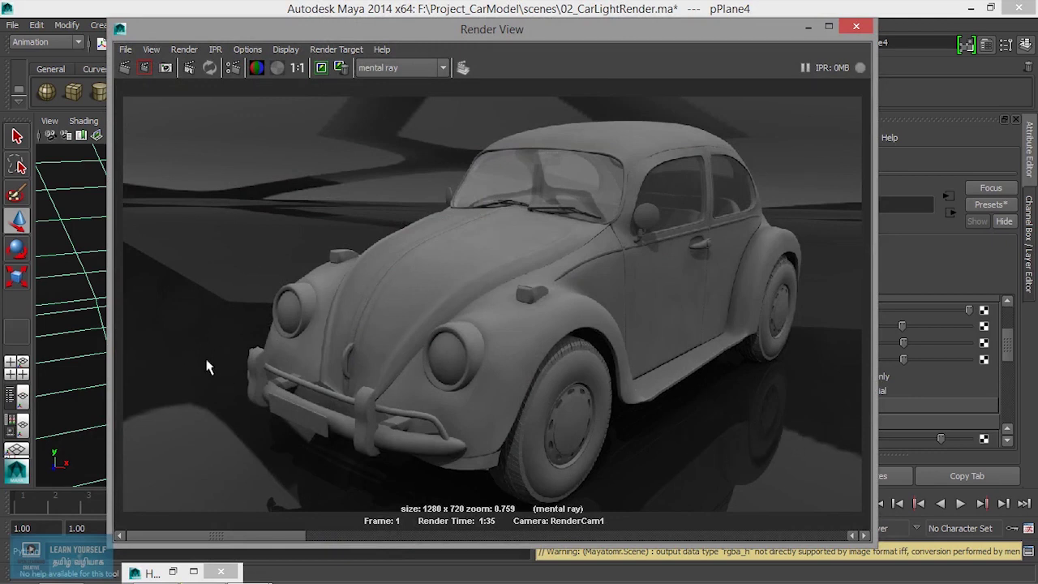
Step: Test-render a region across the car, raise reflectivity to 0.274, and redo the full render
drag(127, 259, 861, 436)
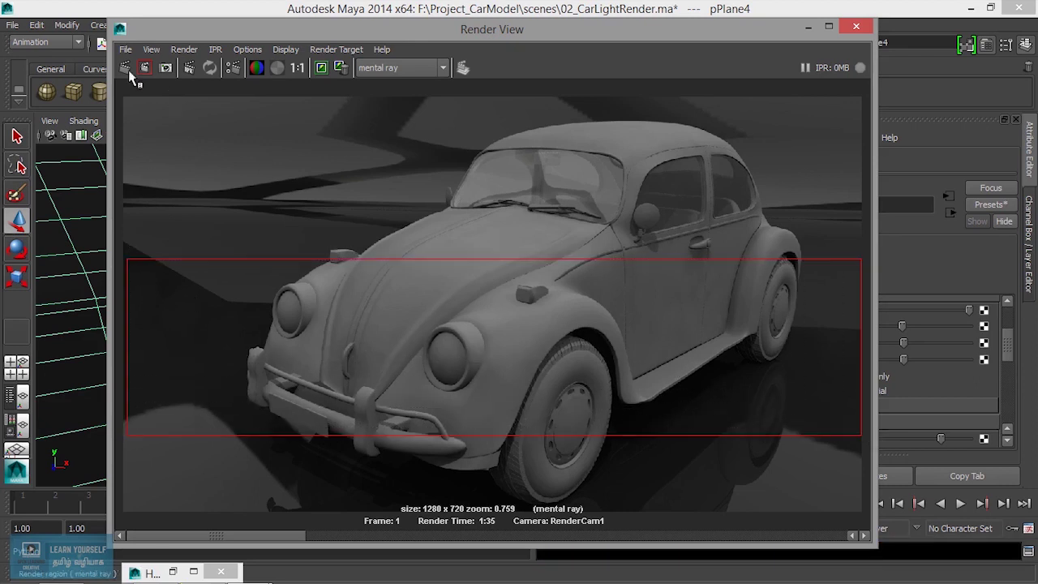
click(146, 68)
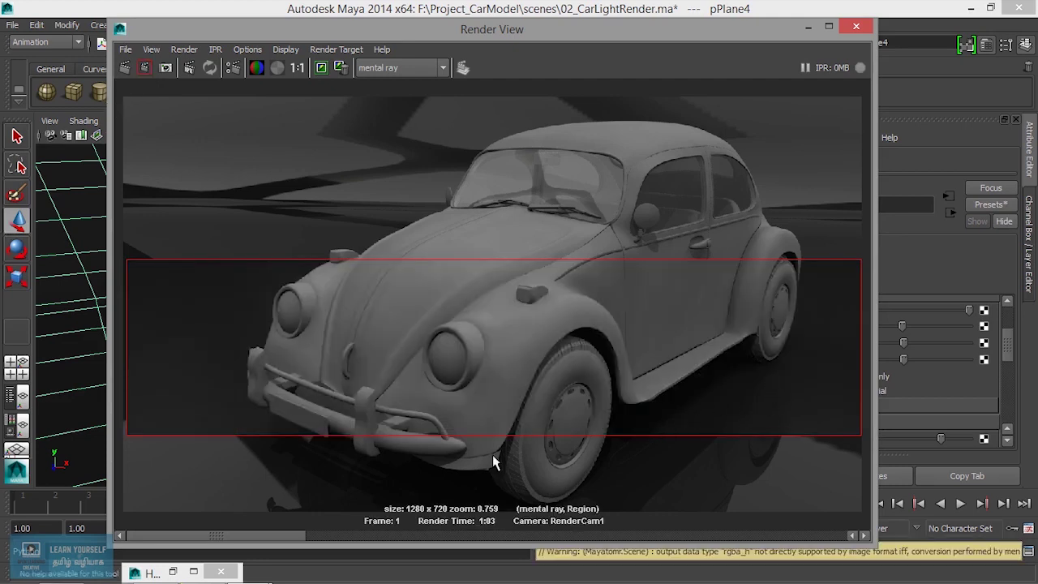
click(807, 27)
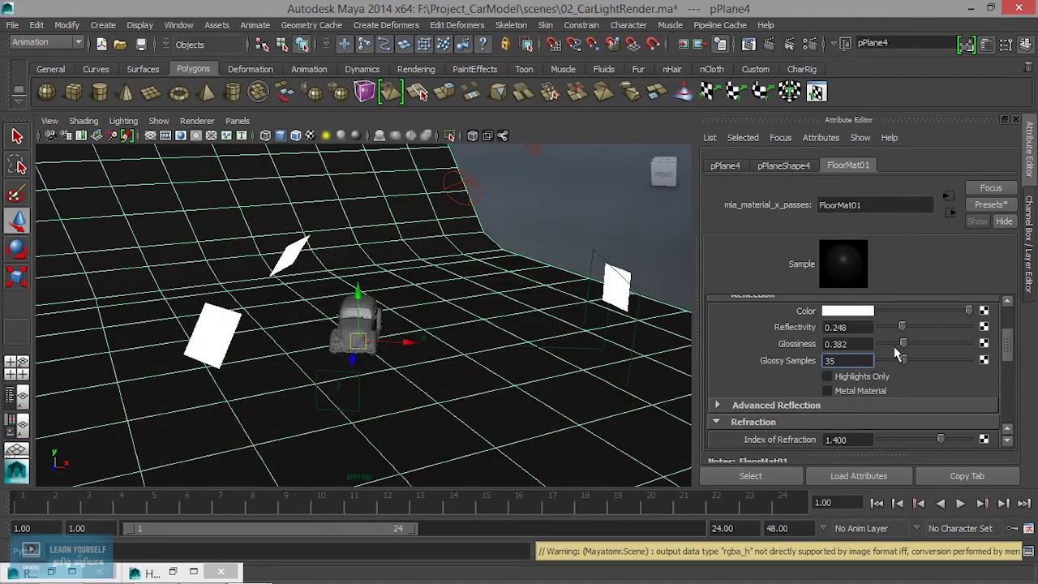
drag(903, 326, 905, 325)
click(749, 45)
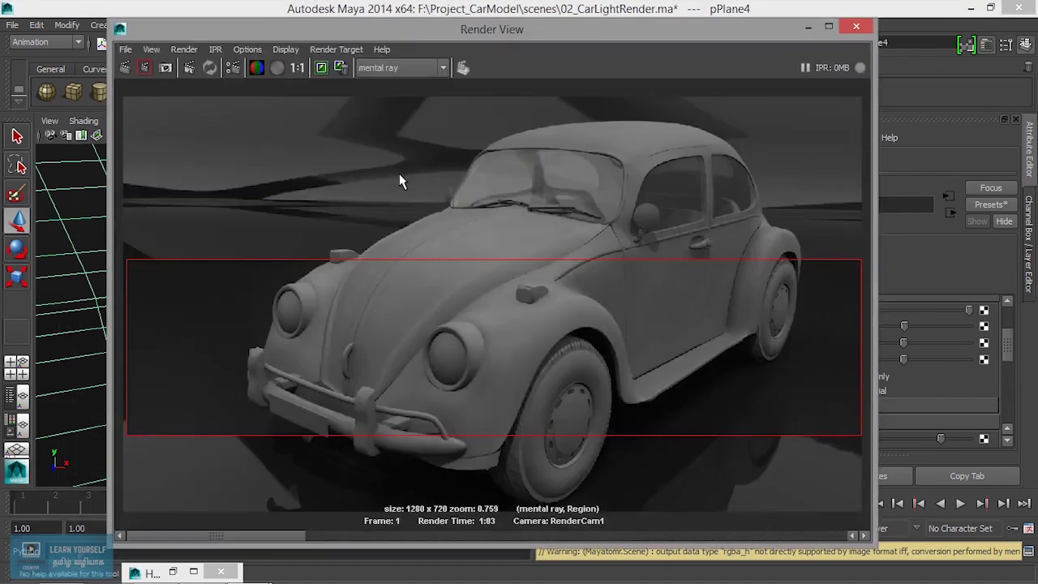
click(125, 69)
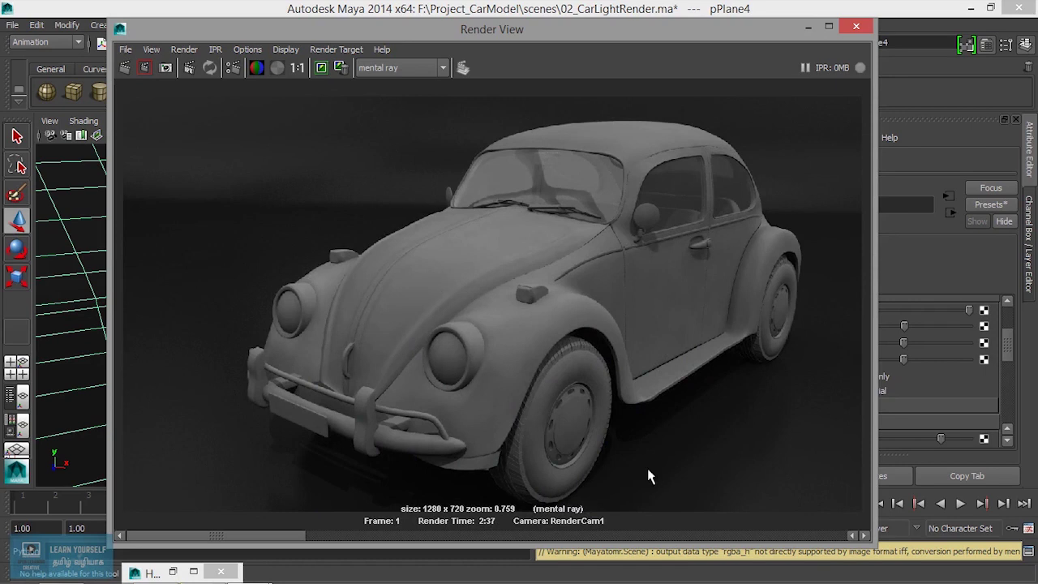
Step: Zoom the render image and flip between the 2:37 dark-floor render and the stored 0:52 clay render
scroll(717, 476, up, 3)
scroll(718, 475, down, 3)
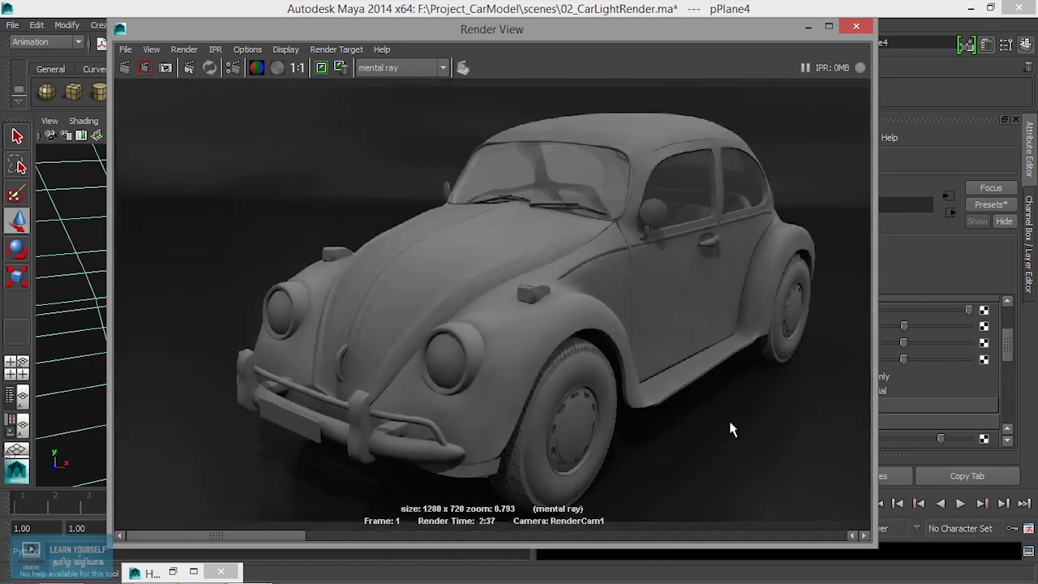
scroll(611, 459, down, 1)
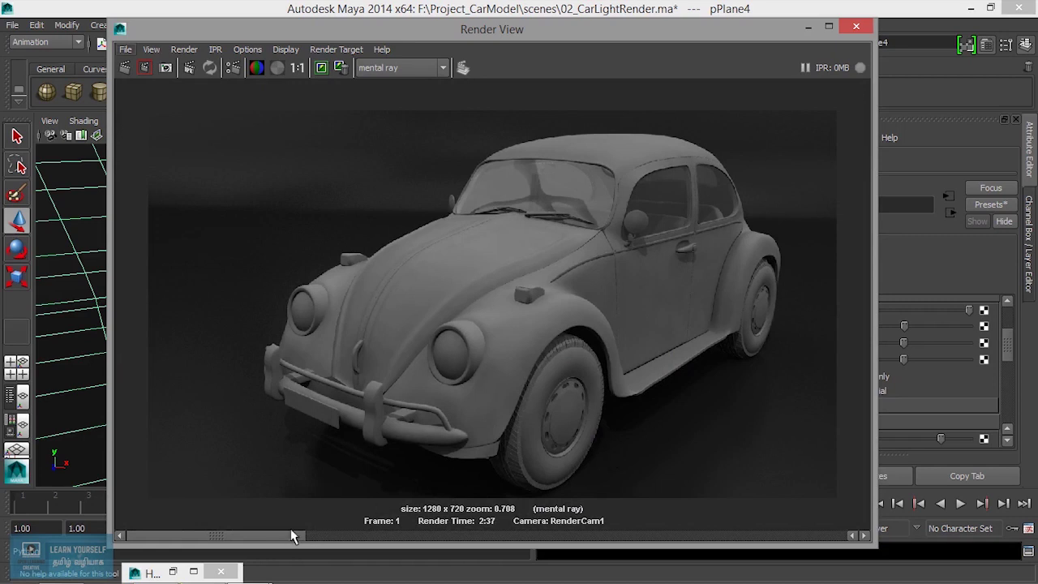
click(354, 537)
mouse_move(393, 533)
mouse_down()
mouse_move(344, 530)
mouse_move(390, 530)
mouse_up()
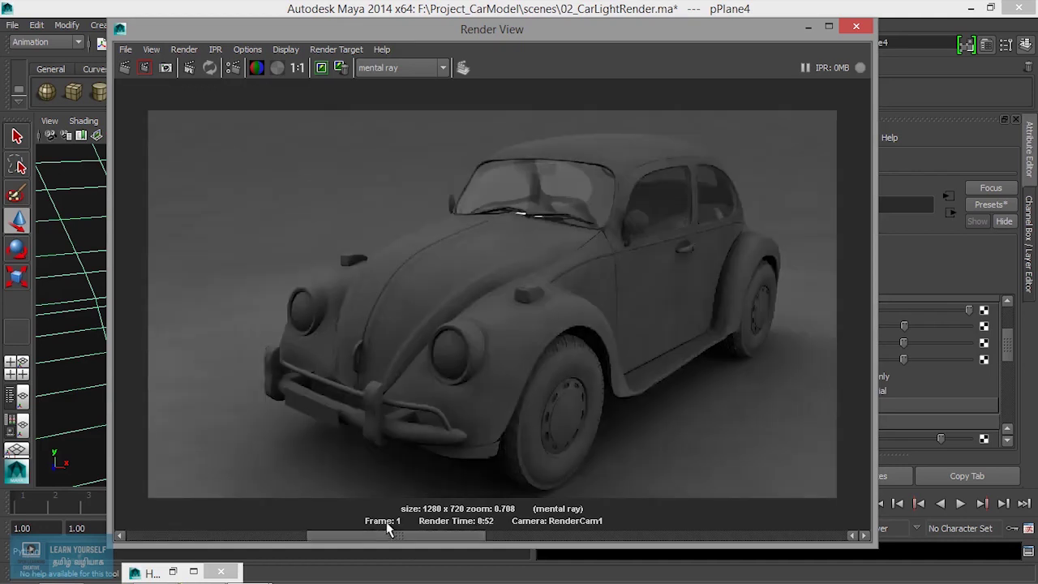
click(289, 536)
drag(289, 541, 359, 540)
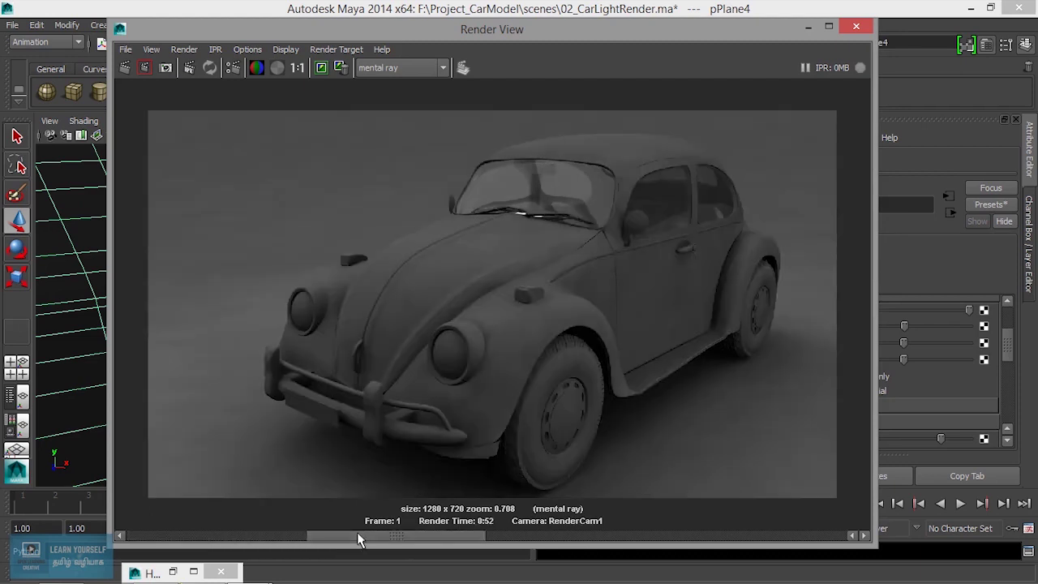